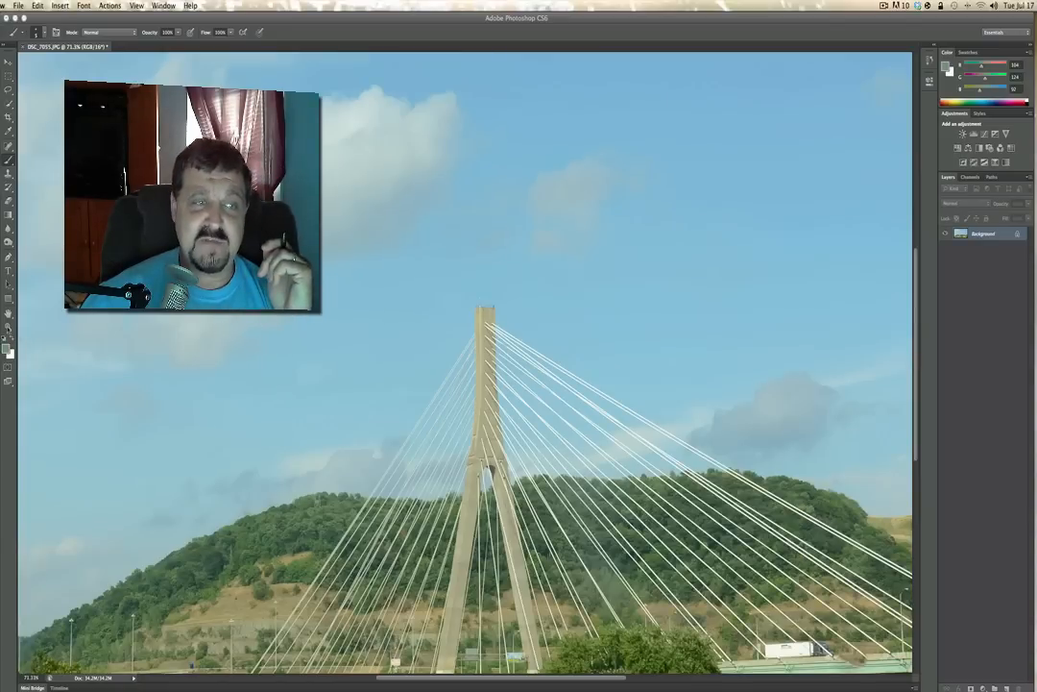
- Examine the bridge deck and hillside around the white truck up close
left_click(219, 368)
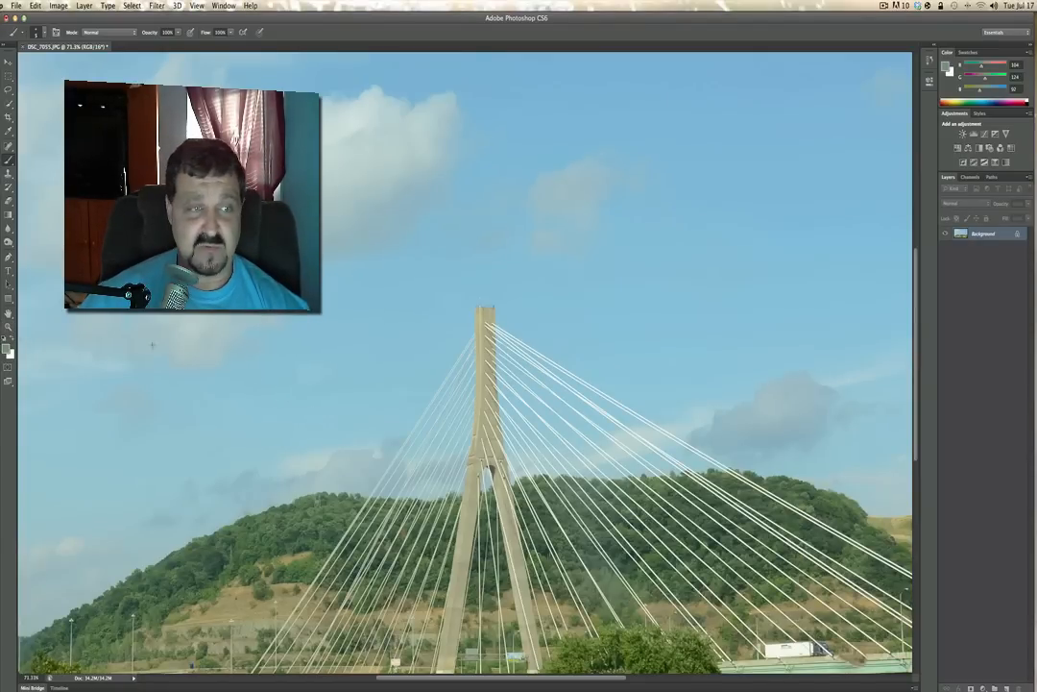
key("z")
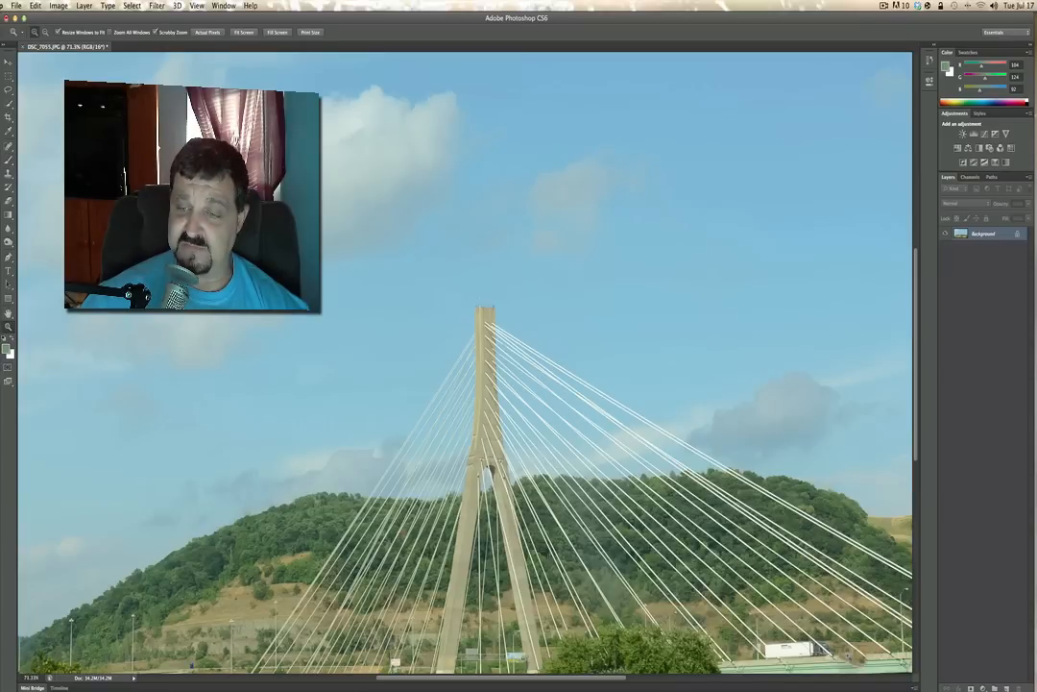
left_click_drag(849, 654, 907, 654)
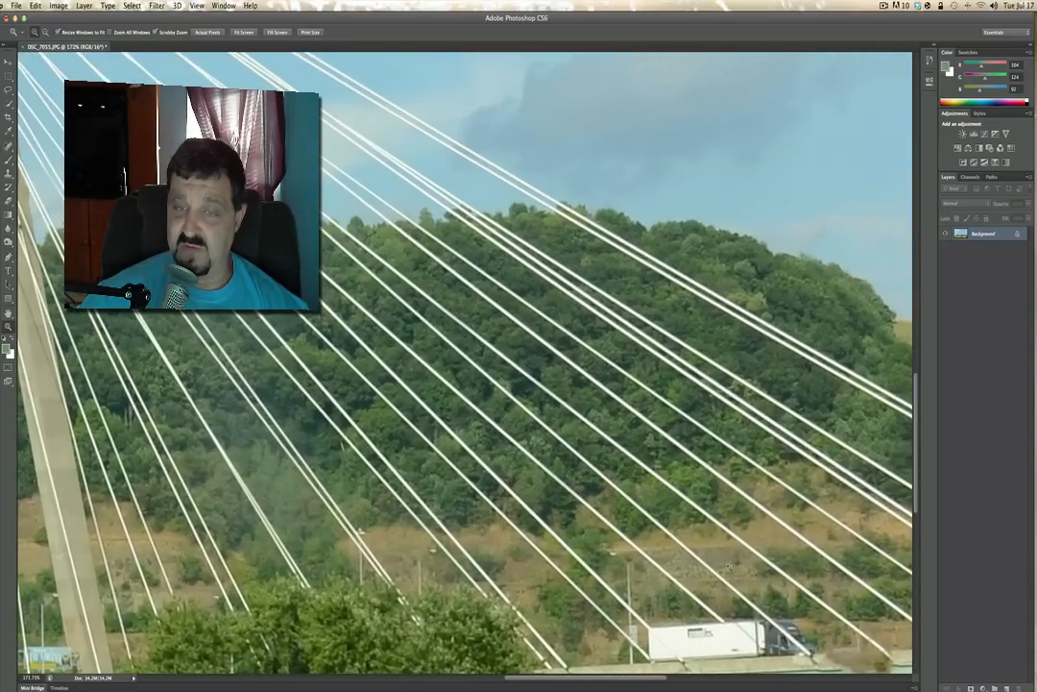
key("v")
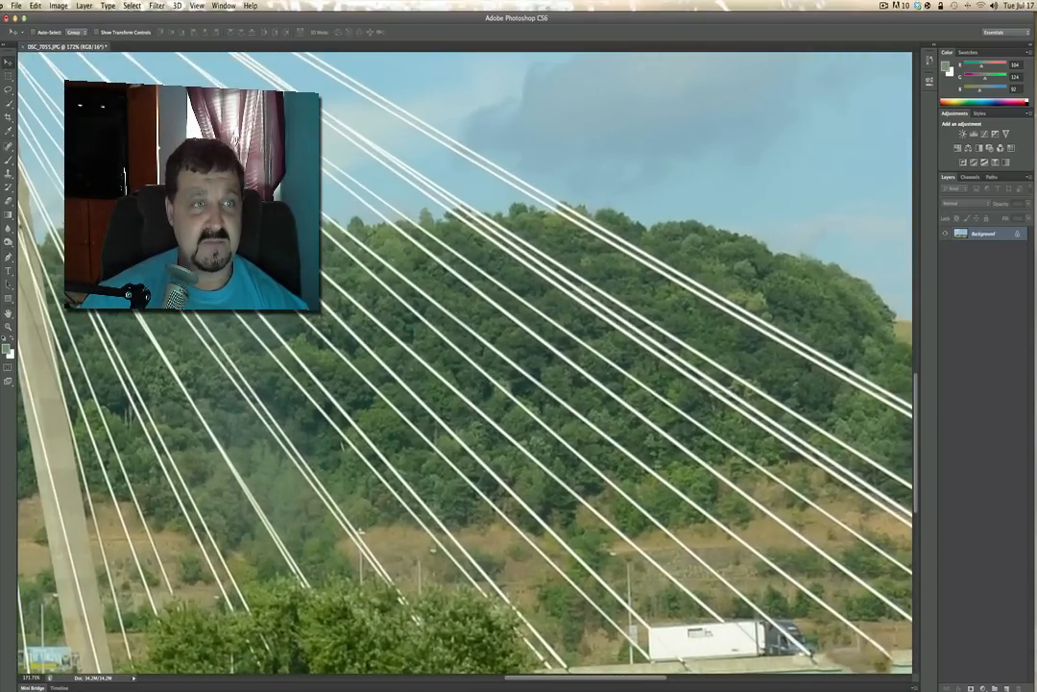
left_click_drag(783, 544, 739, 499)
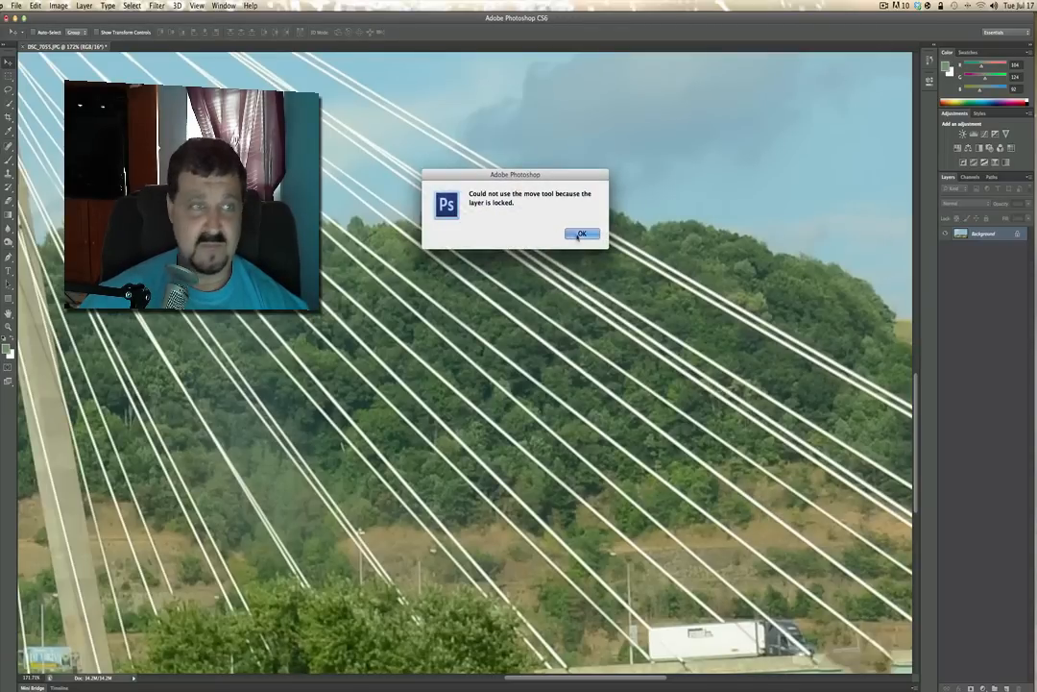
key("Return")
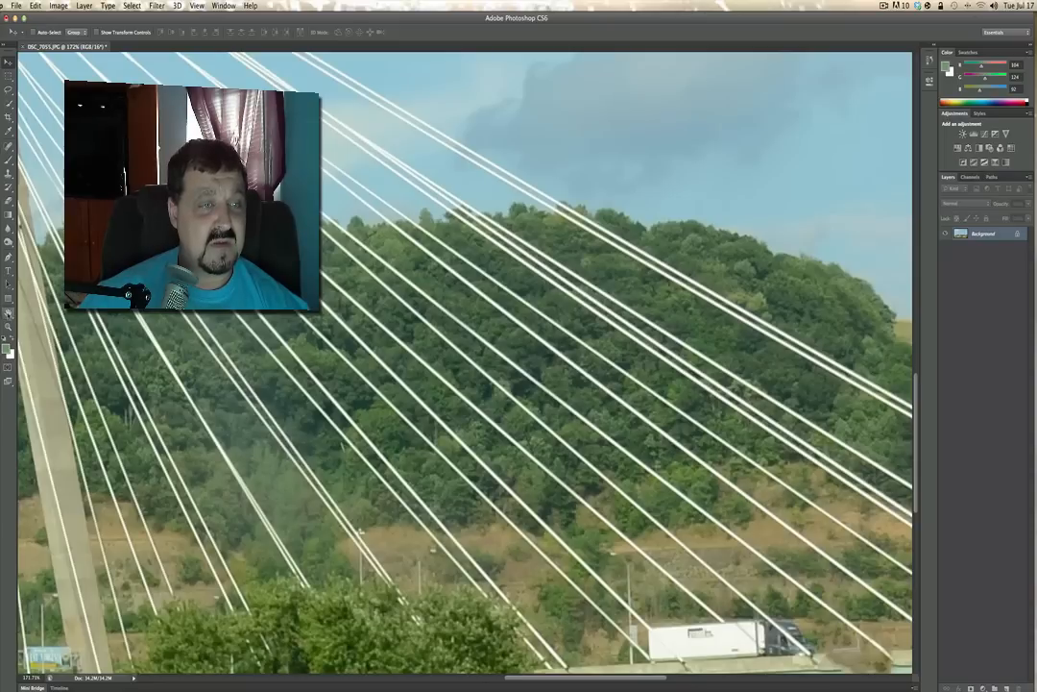
- Add a new empty layer above the bridge photo's Background layer for retouching the smudge beside the truck
left_click(7, 312)
left_click_drag(680, 485, 567, 446)
left_click_drag(730, 545, 531, 518)
left_click_drag(560, 555, 512, 553)
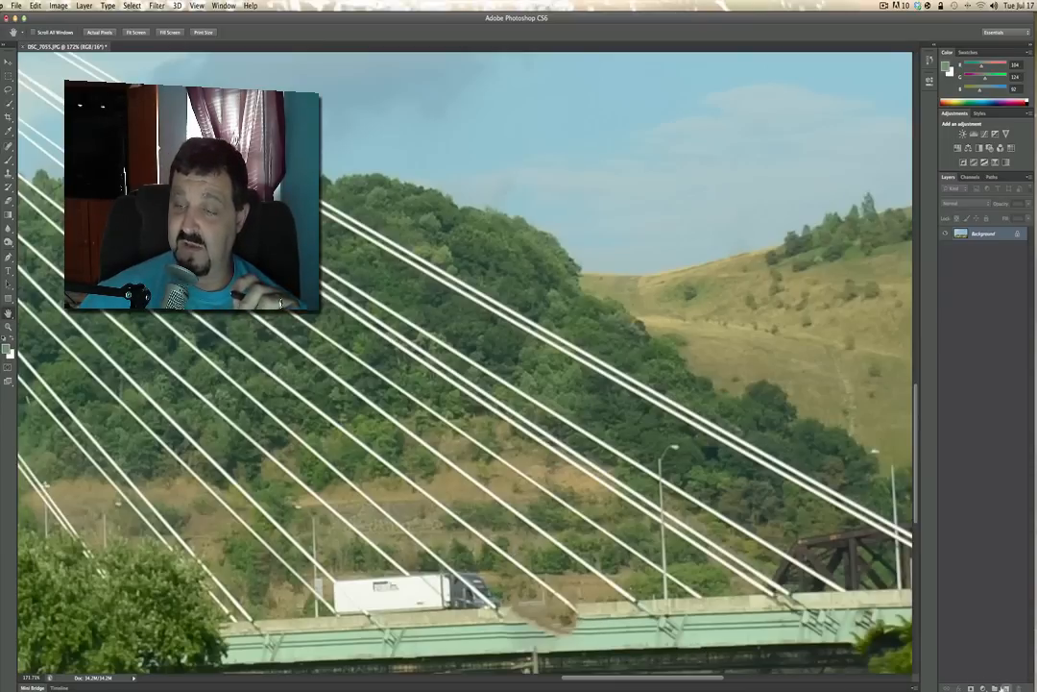
key("ctrl+shift+alt+n")
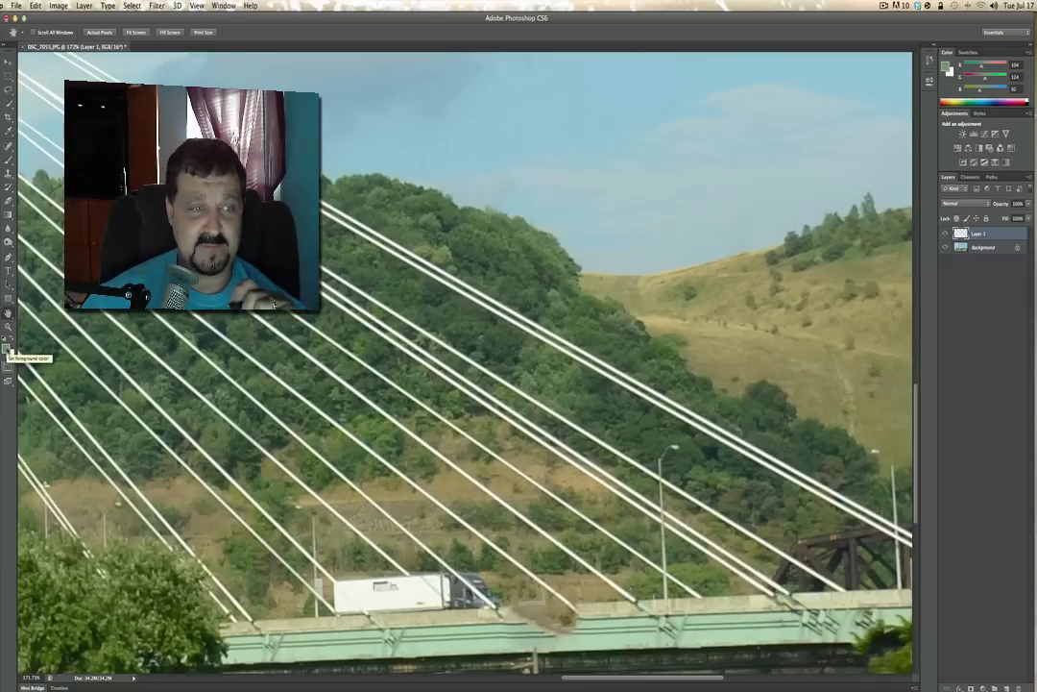
- Sample the tan concrete next to the brown smudge on the bridge as the foreground color, #aeb288
left_click(9, 350)
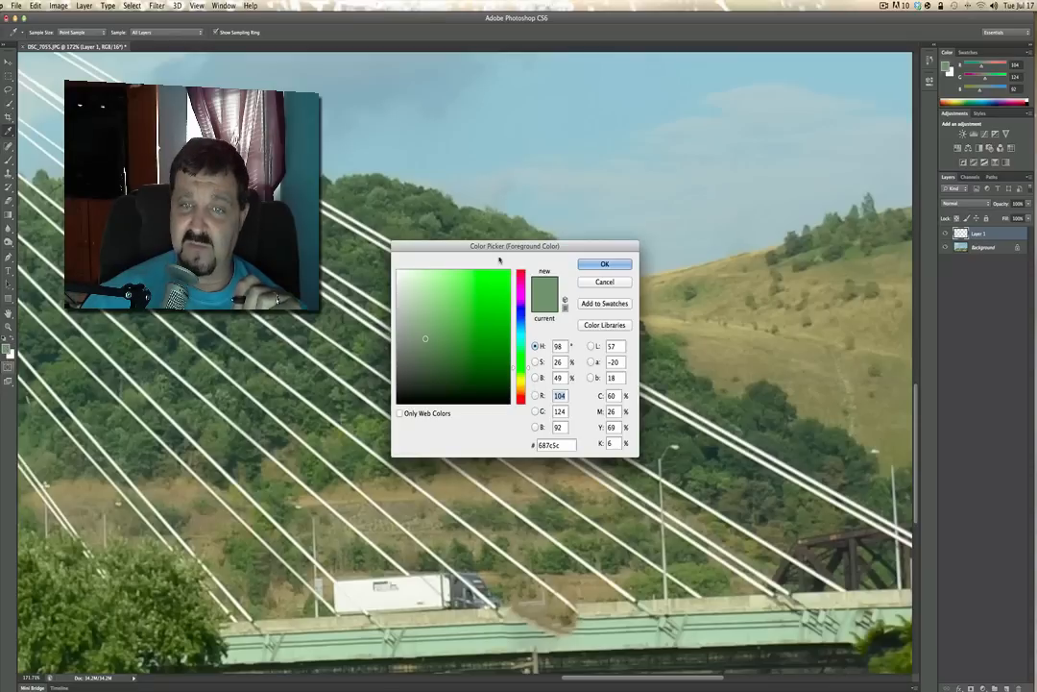
left_click_drag(501, 246, 504, 249)
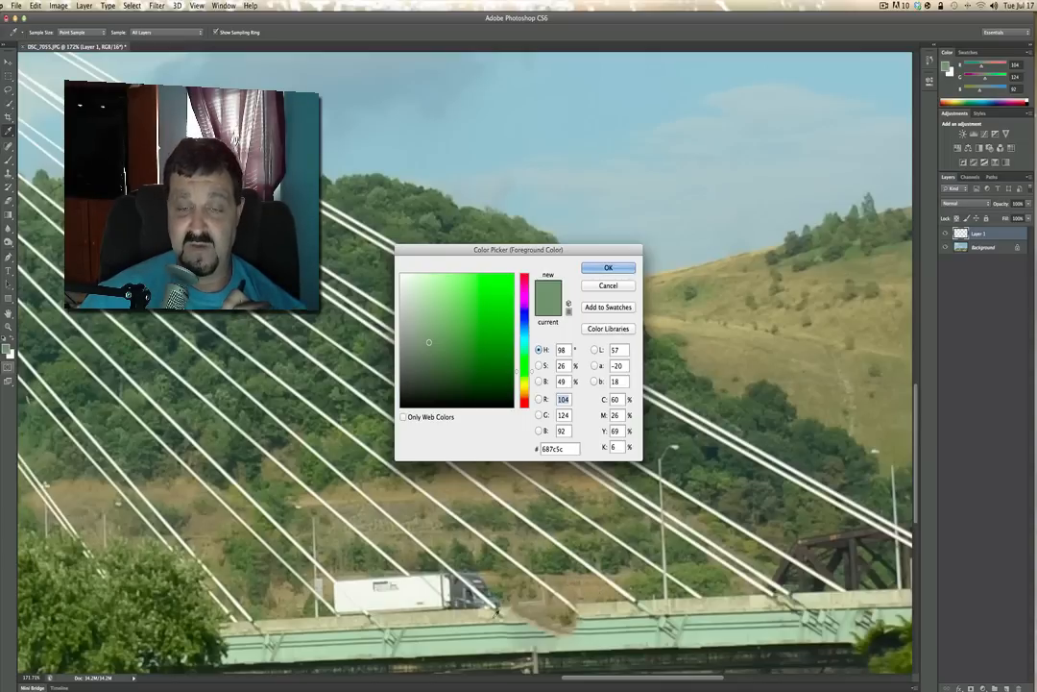
left_click(589, 604)
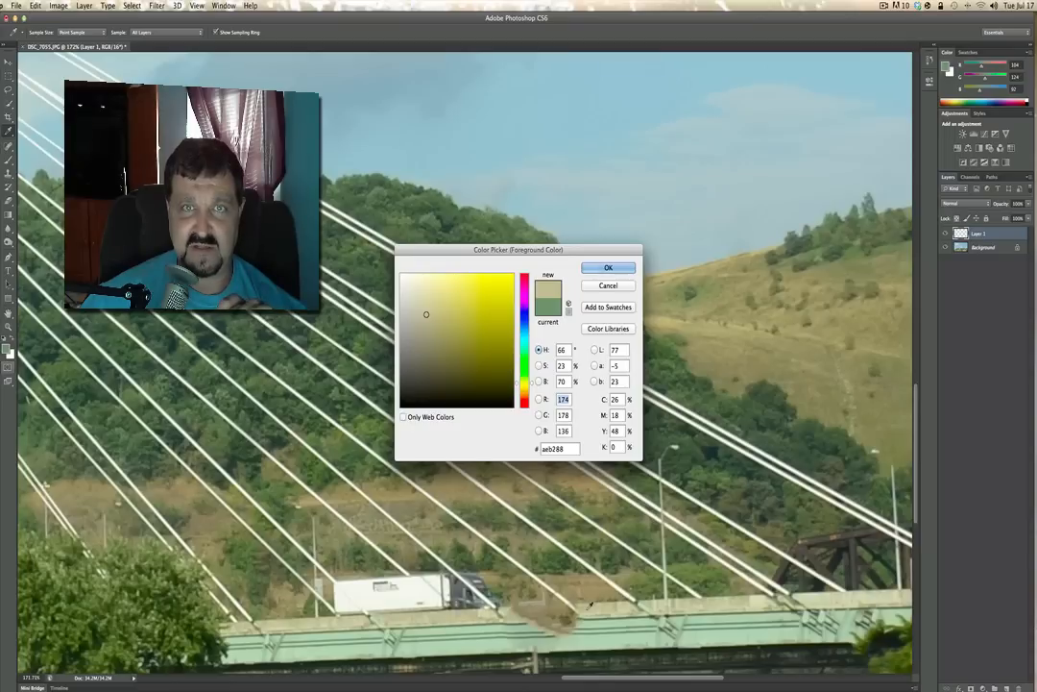
left_click(608, 268)
key("h")
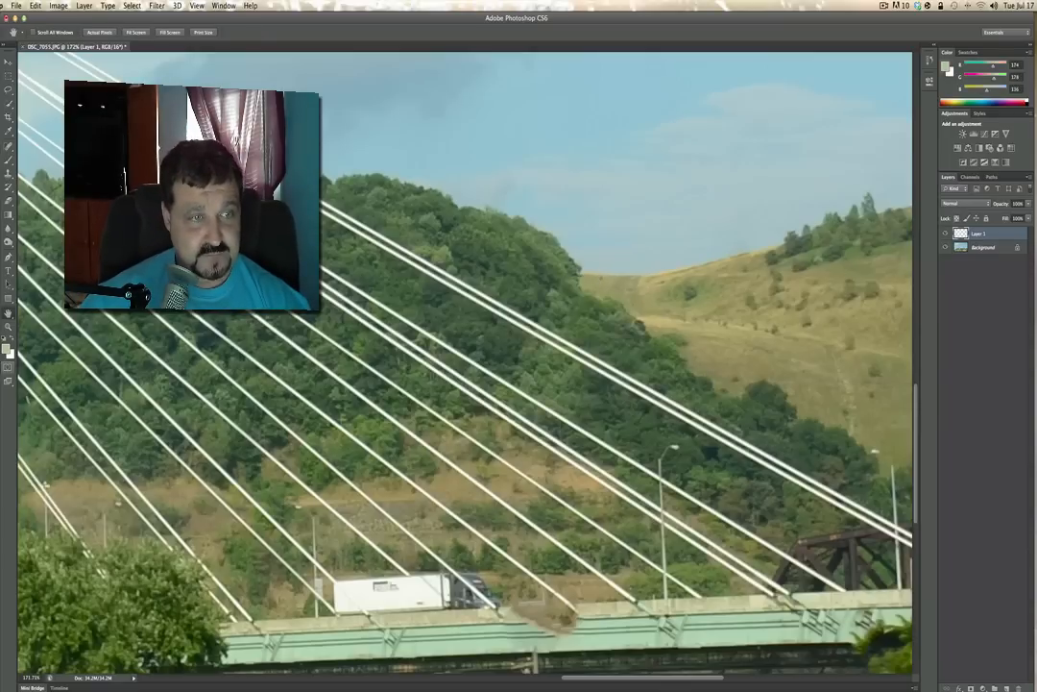
- Paint the sampled tan over the smudge on the bridge's concrete edge with a soft round 20 px brush in Normal mode
left_click(9, 160)
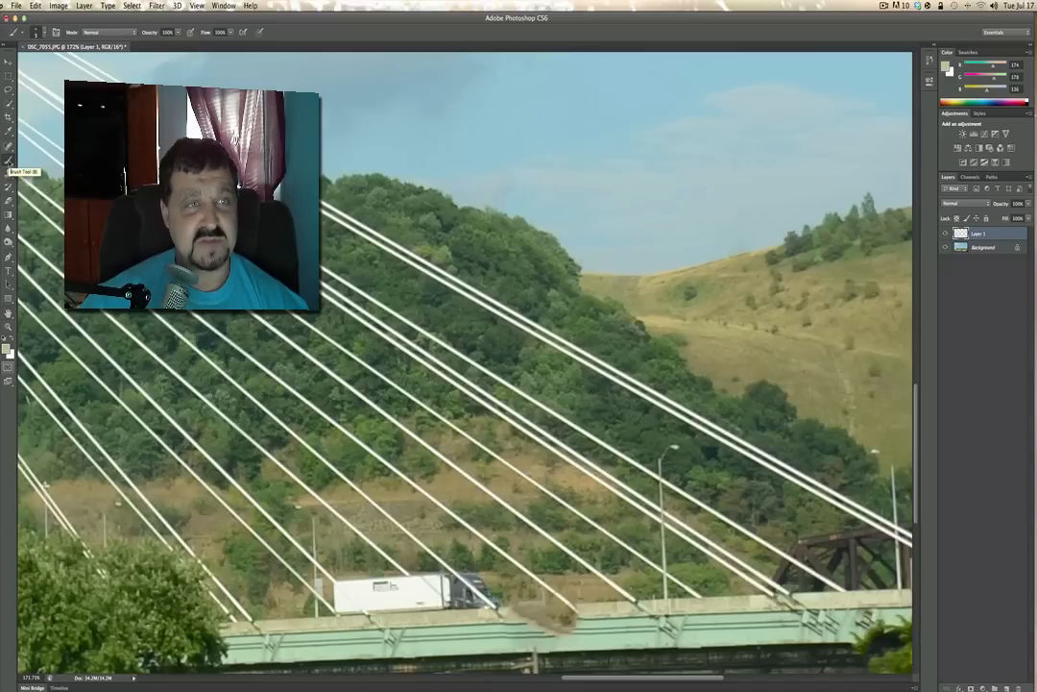
left_click(117, 32)
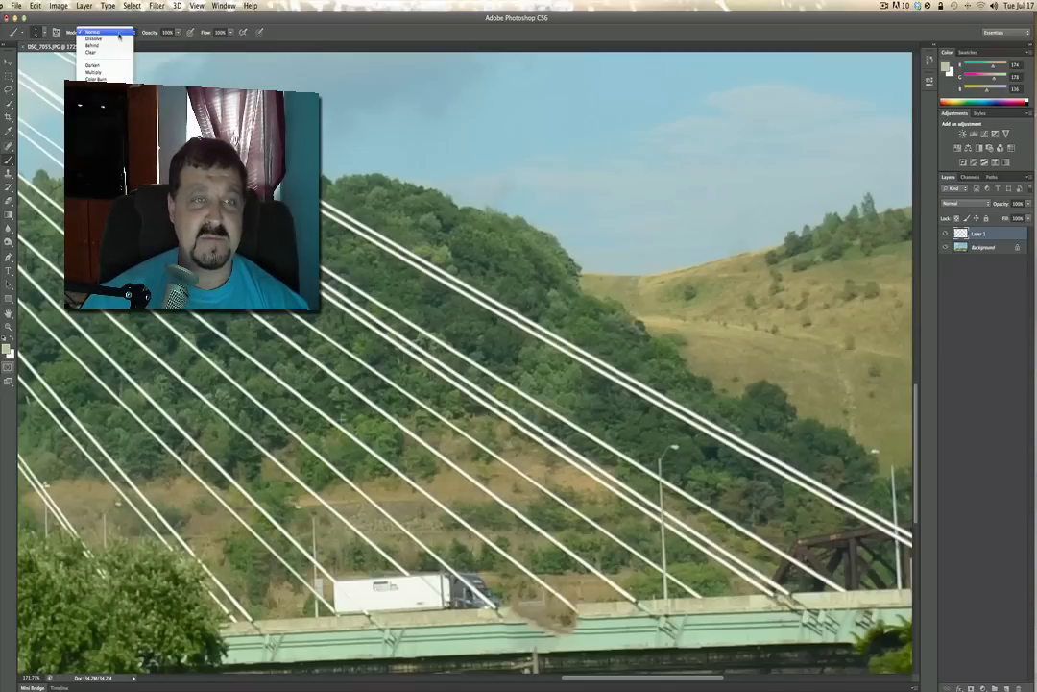
left_click(119, 34)
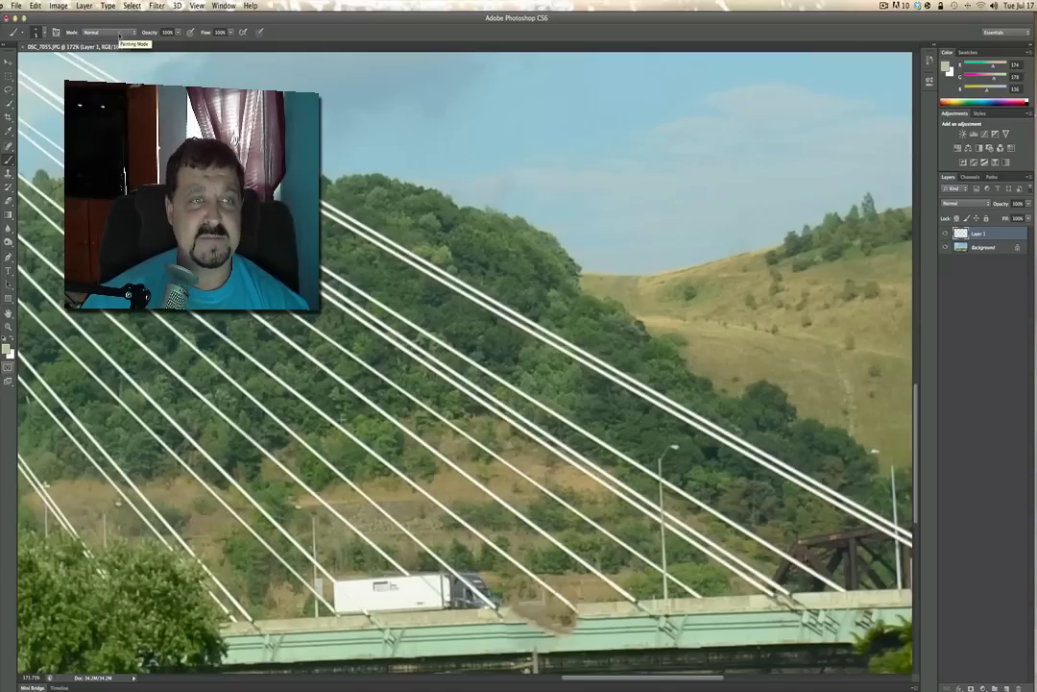
left_click(42, 33)
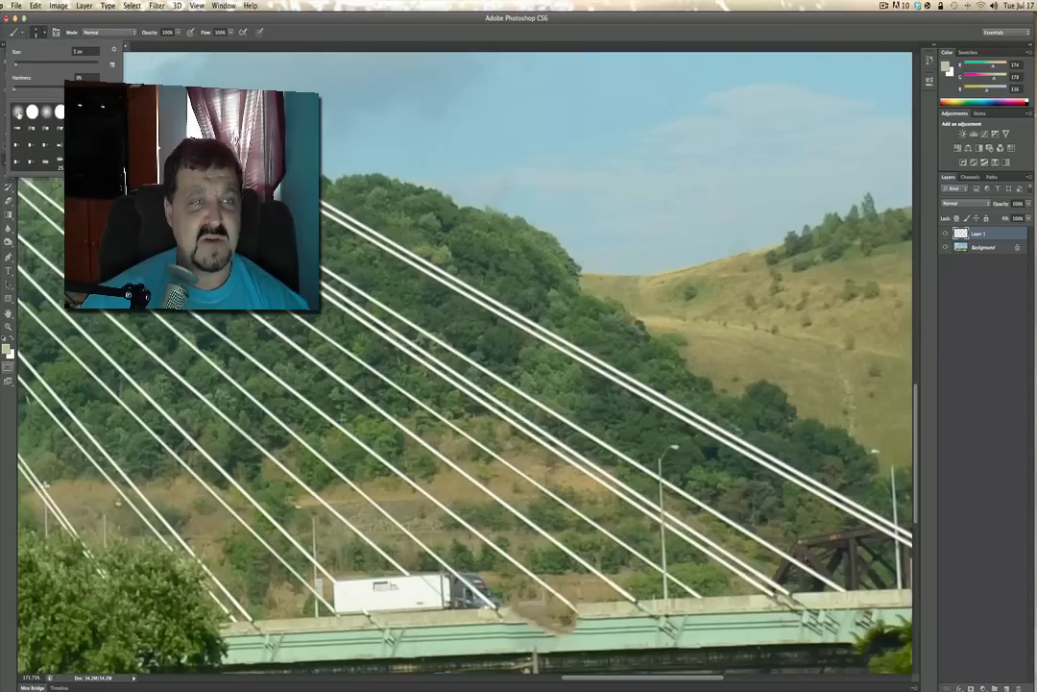
double_click(18, 114)
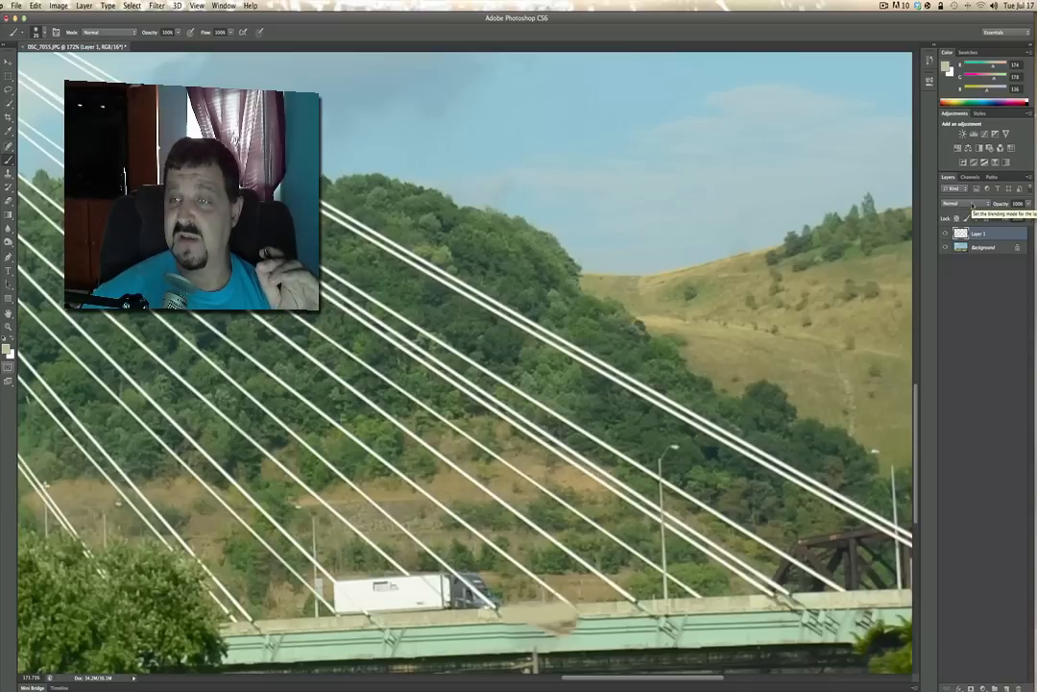
- Try the Soft Light, Overlay, Multiply and Darken blending modes on the painted layer, and return it to Normal
left_click(973, 205)
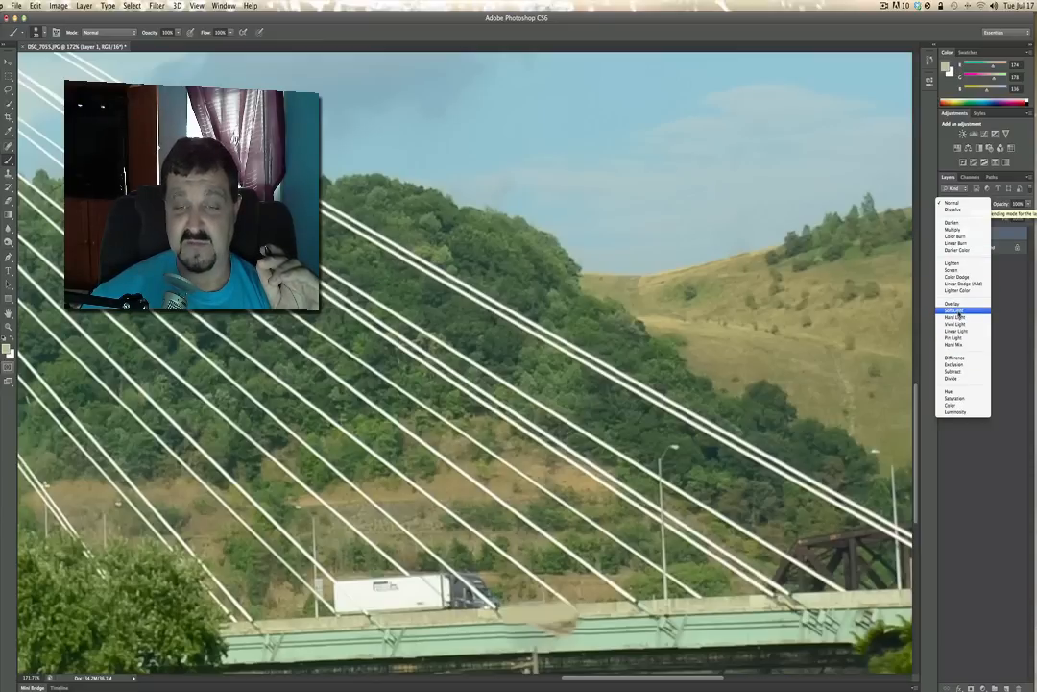
left_click(959, 311)
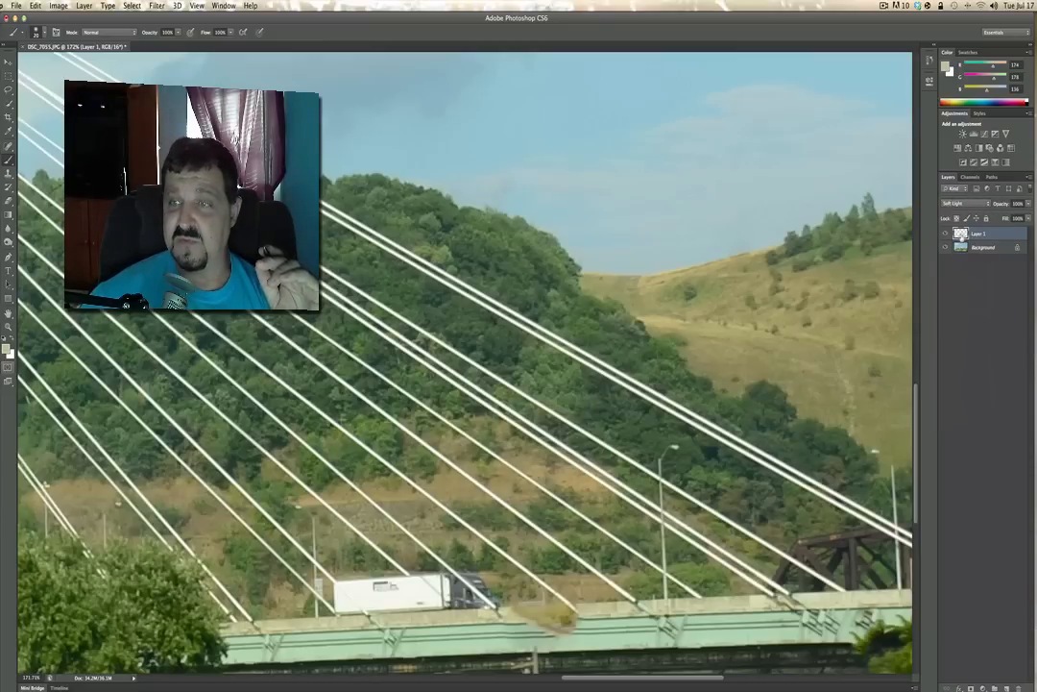
left_click(966, 203)
left_click(963, 197)
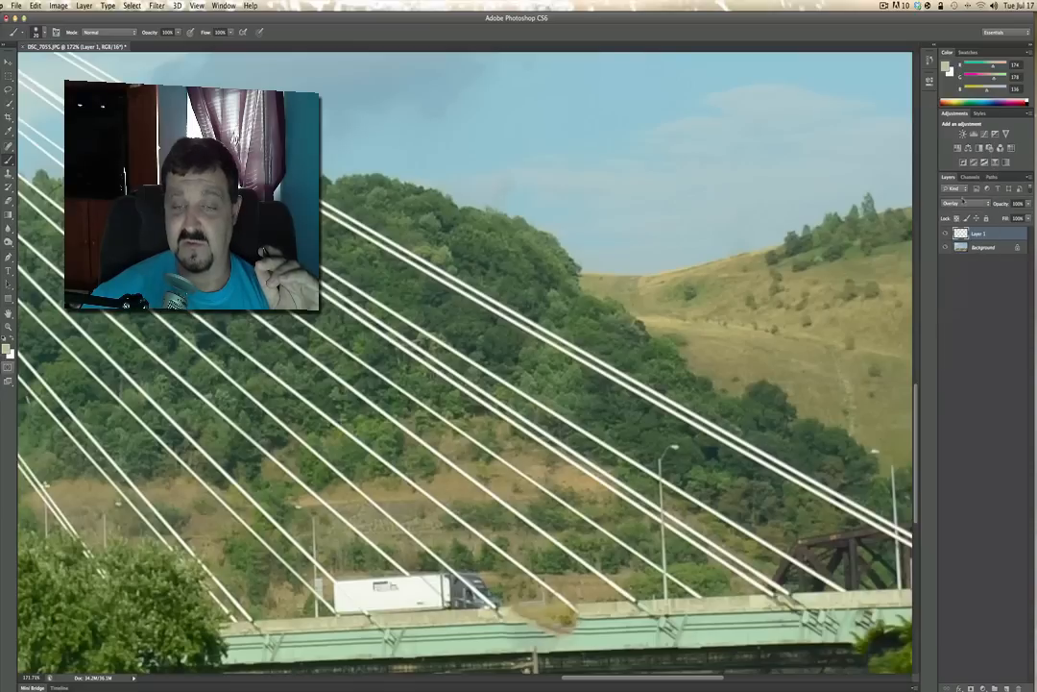
left_click_drag(562, 619, 509, 611)
left_click(964, 204)
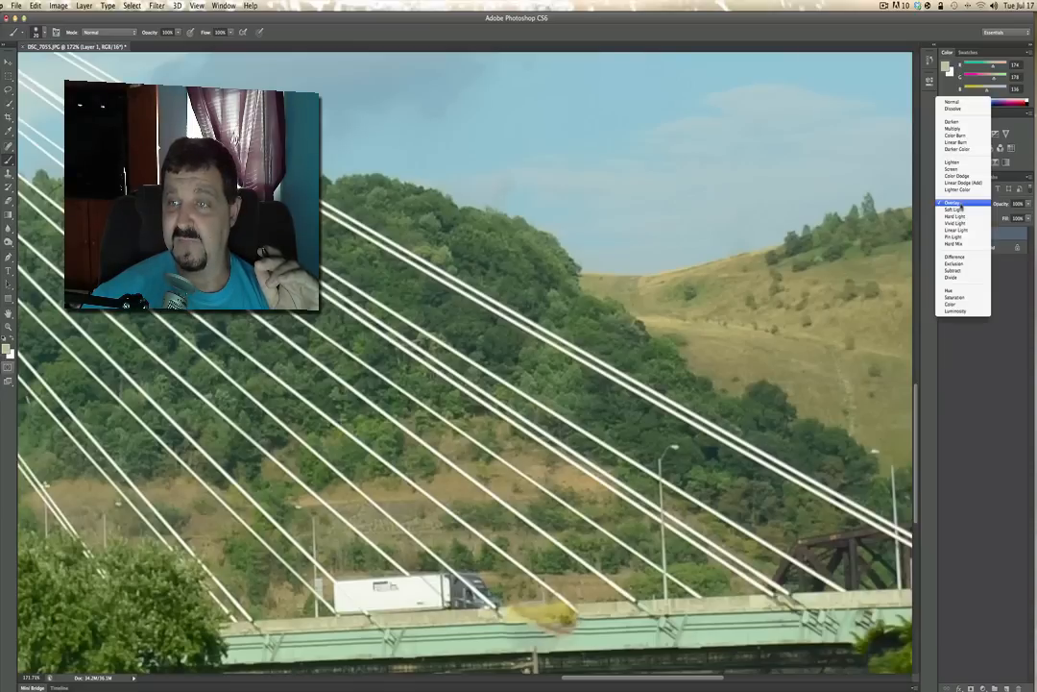
left_click(953, 128)
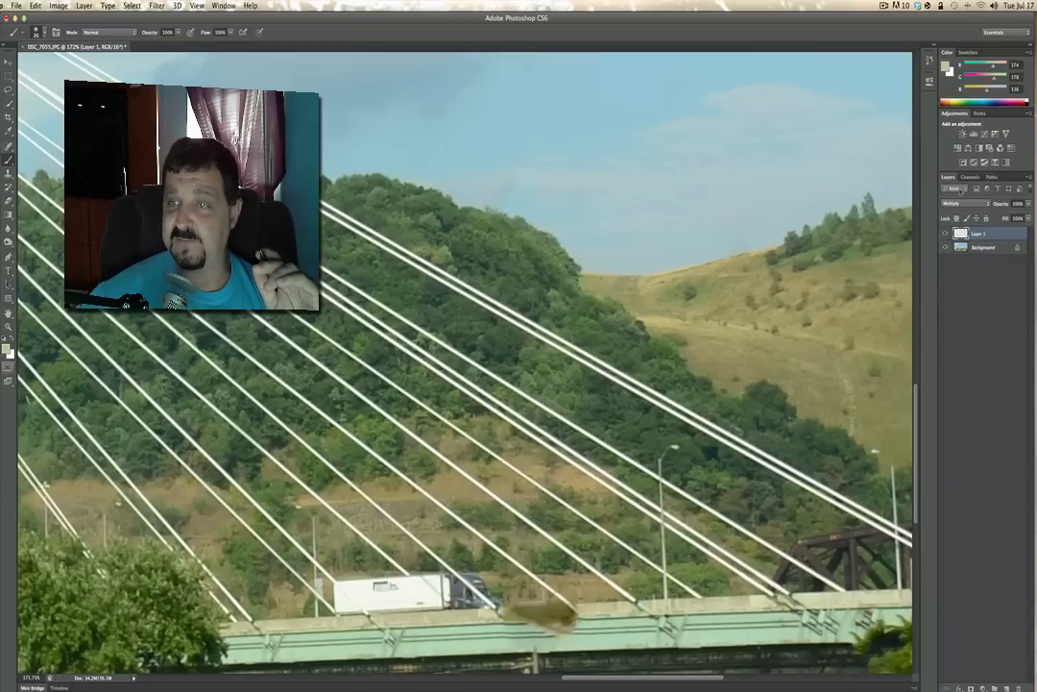
left_click(959, 205)
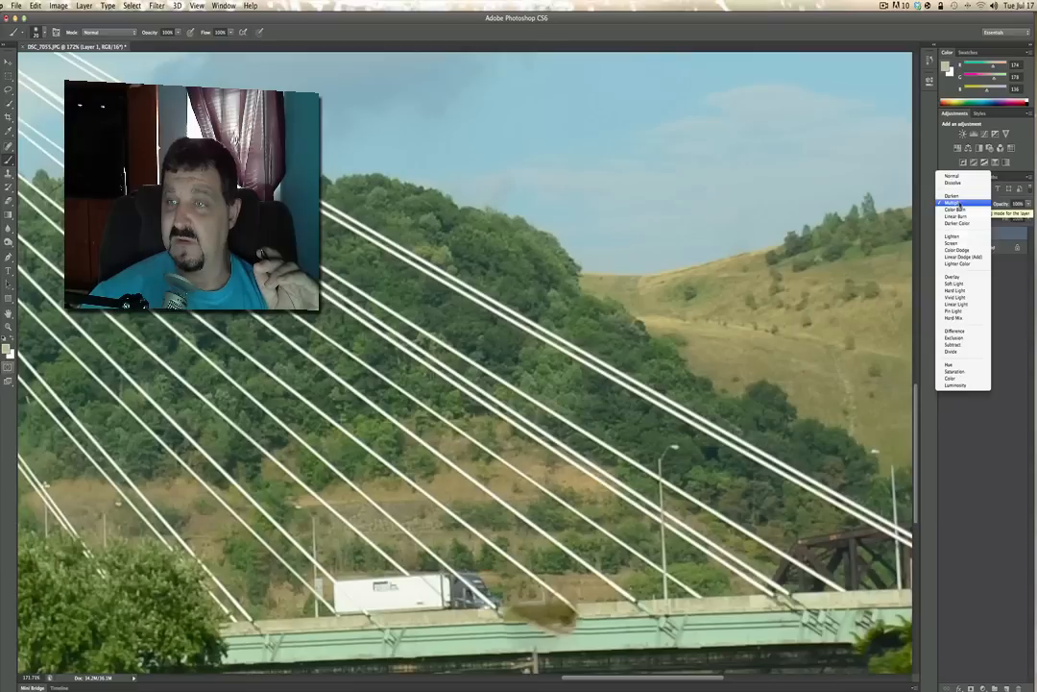
left_click(960, 196)
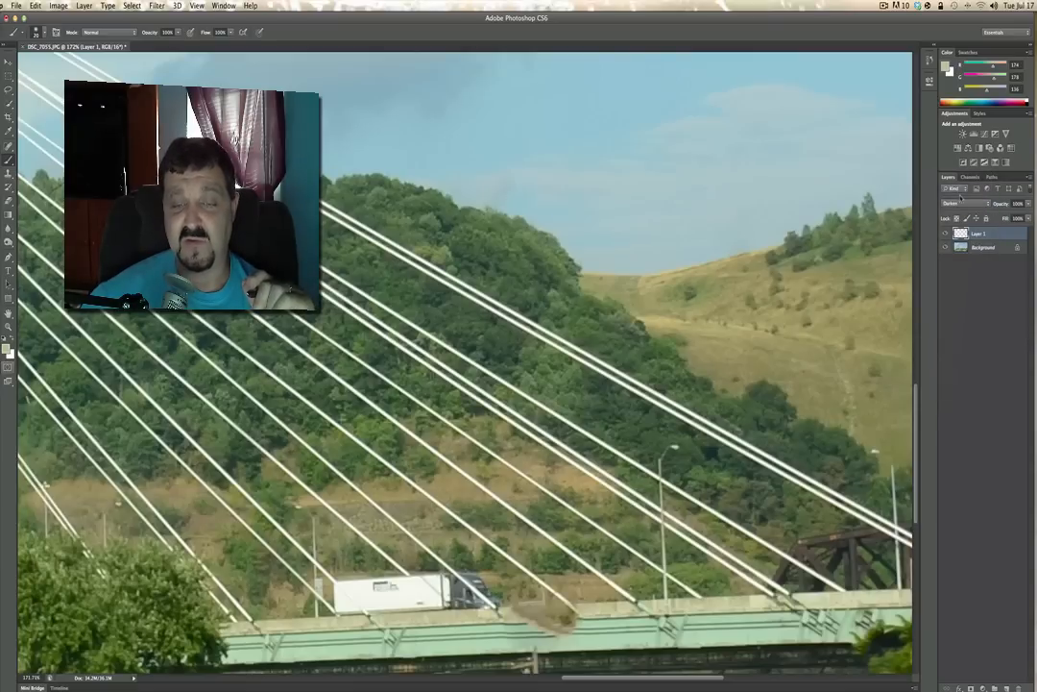
left_click(959, 206)
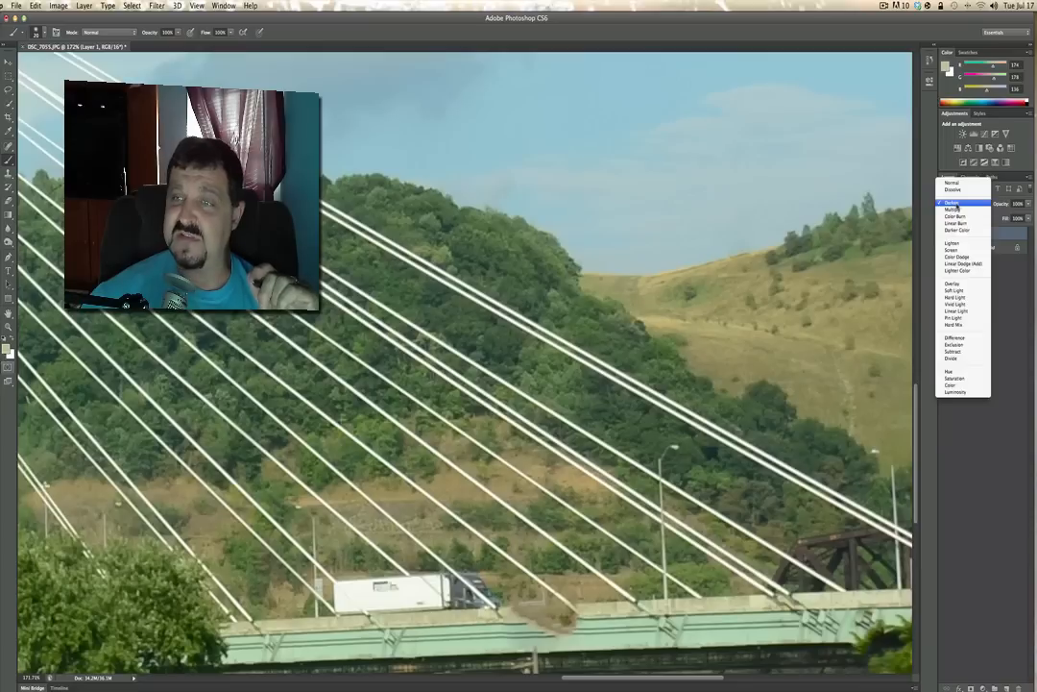
left_click(952, 182)
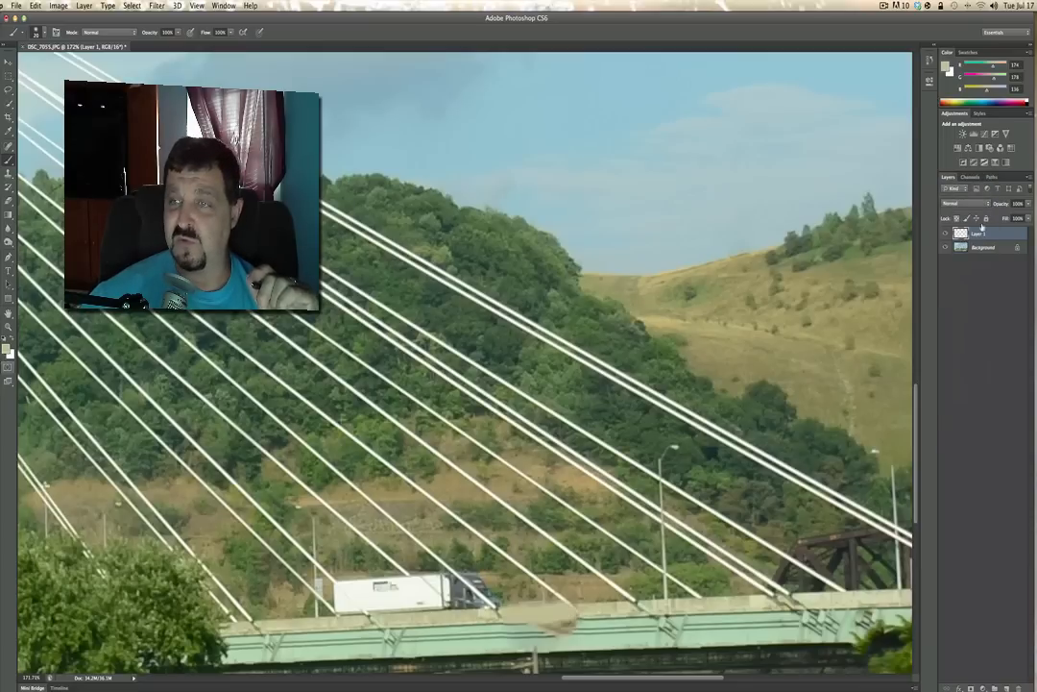
- Lower the painted layer's opacity to 62% and keep its blending mode at Normal
left_click_drag(1004, 206, 998, 207)
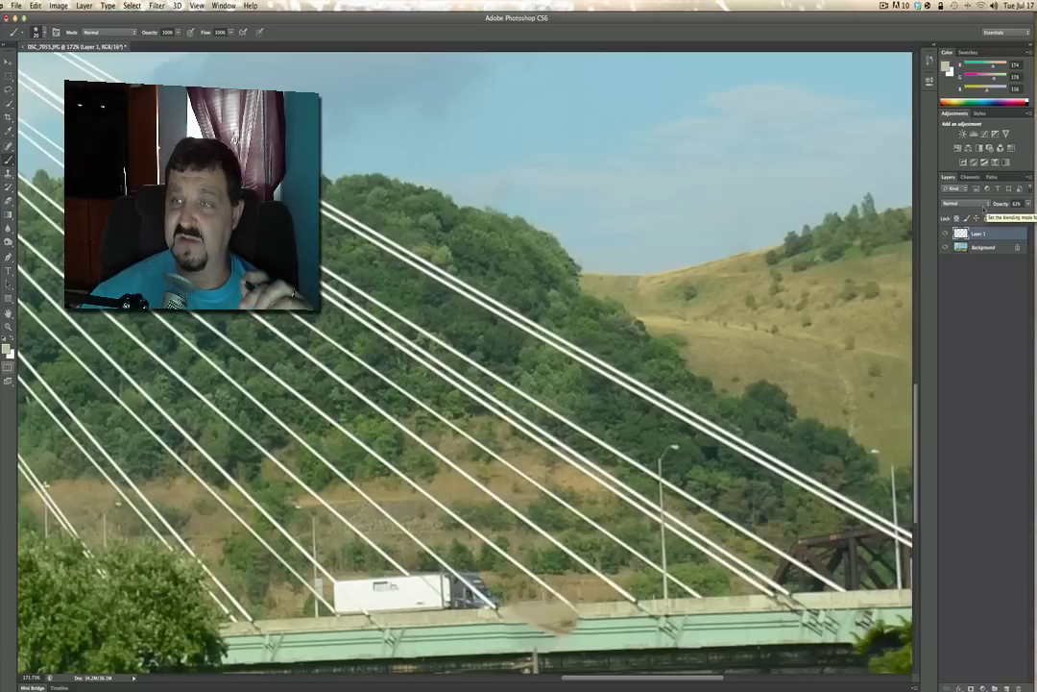
left_click(984, 205)
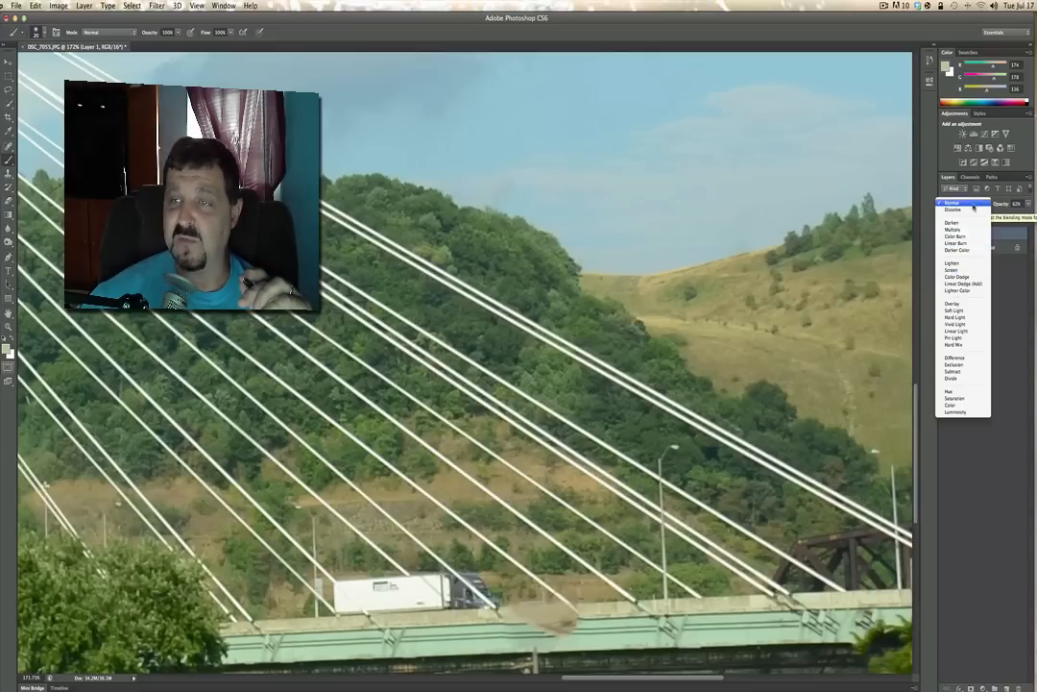
left_click(973, 203)
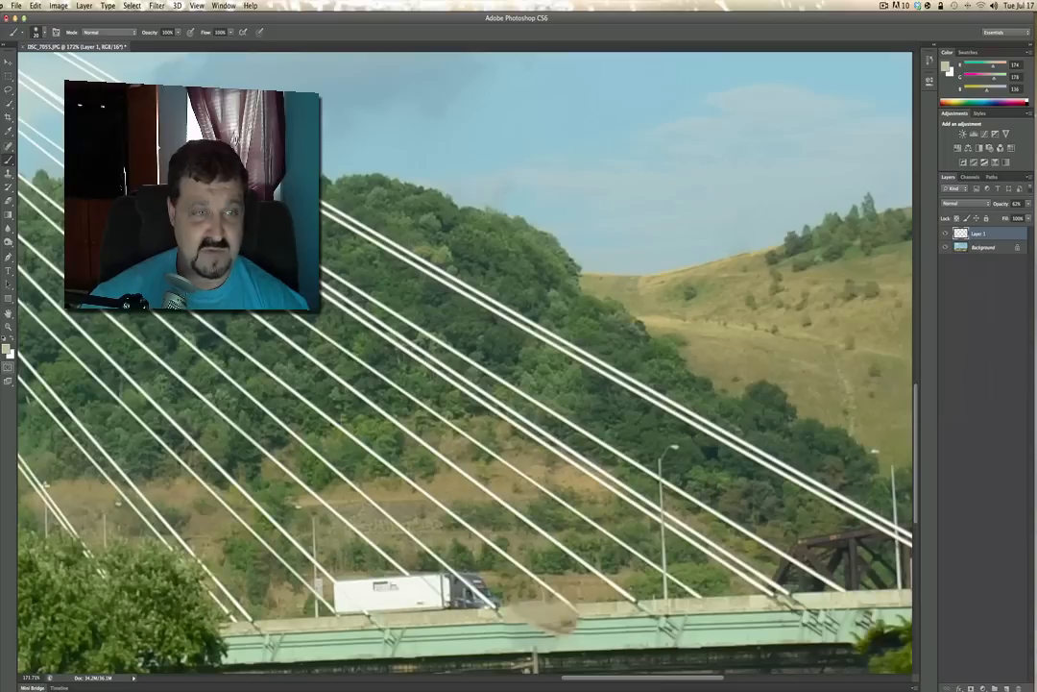
- Sample the light green of the bridge girder as the foreground color, #a9c09f
left_click(7, 350)
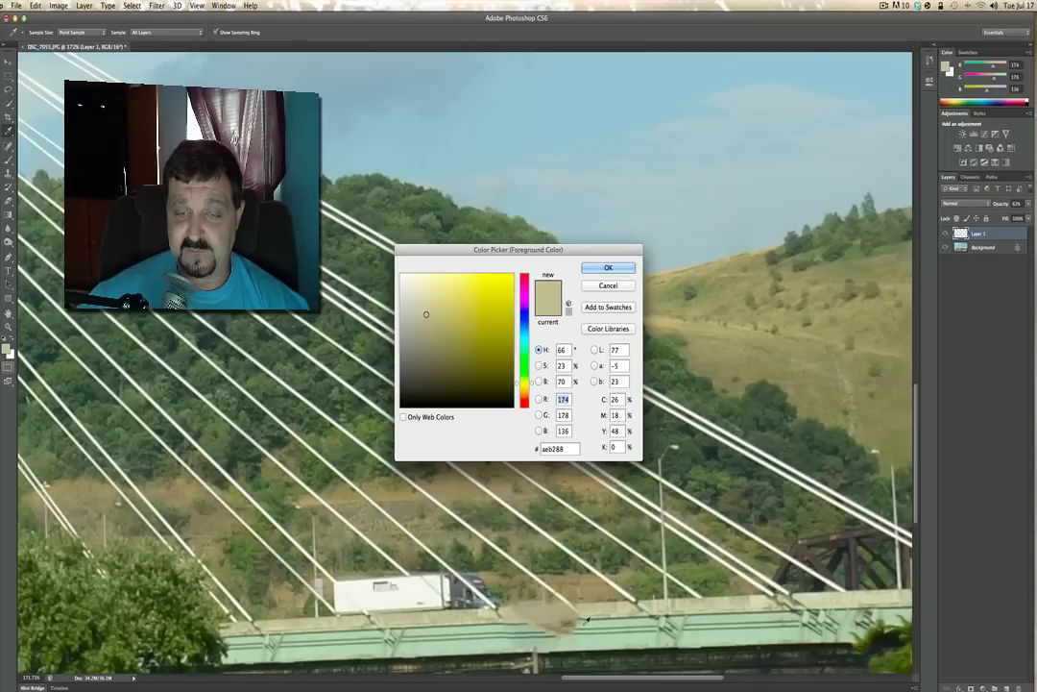
left_click(590, 581)
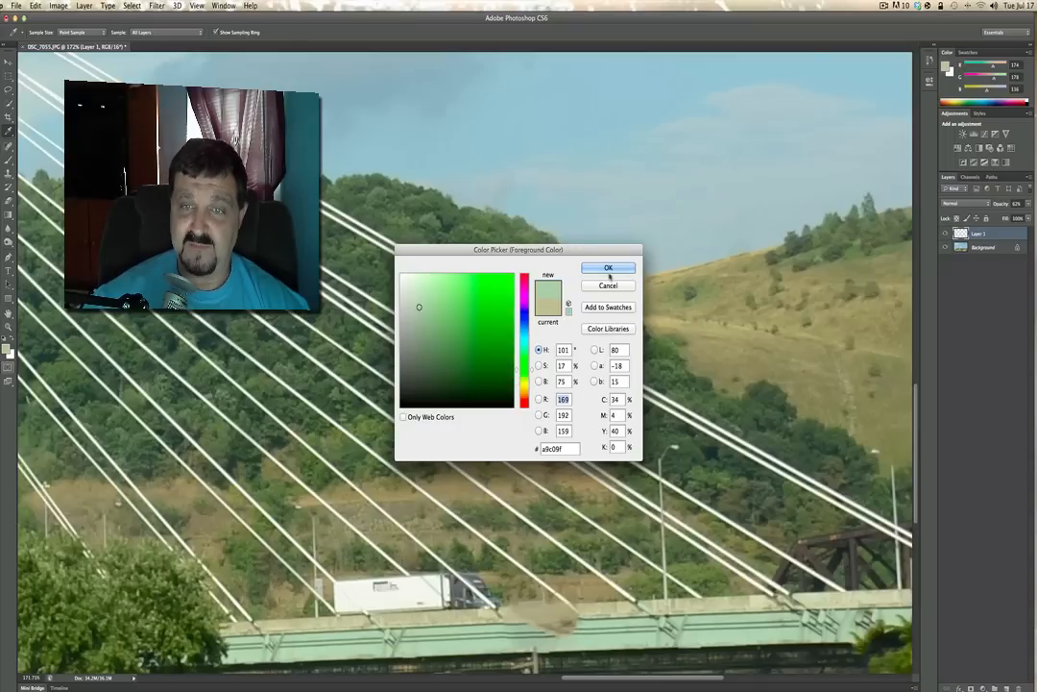
key("Return")
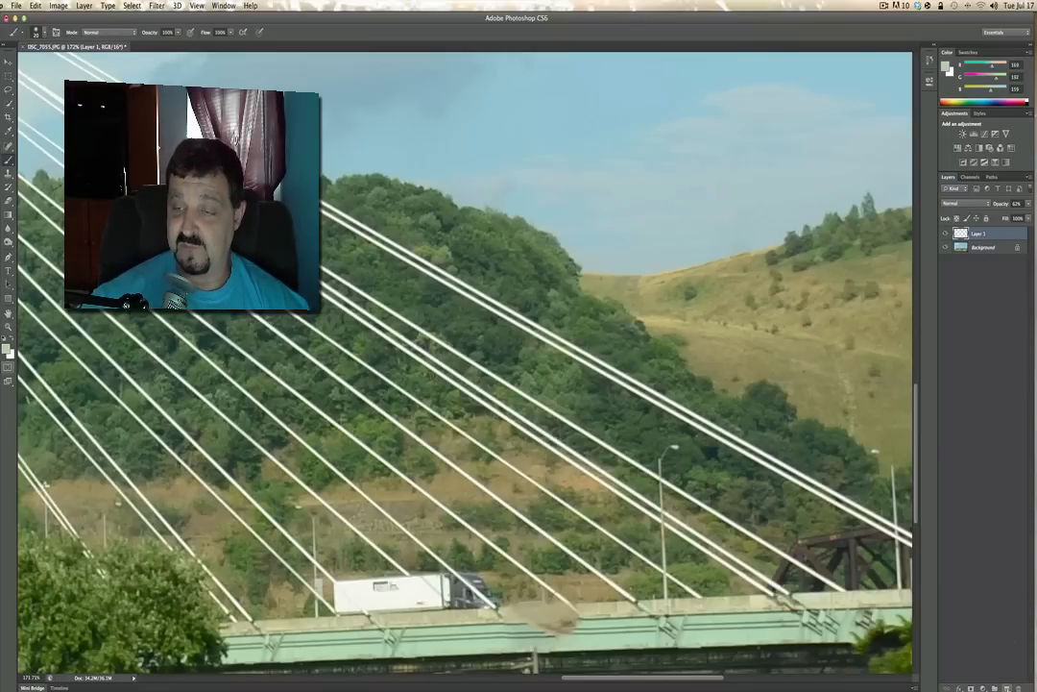
- Paint the light green over the smudge on the girder on a new layer, and set that layer's blending mode to Multiply
left_click(1007, 687)
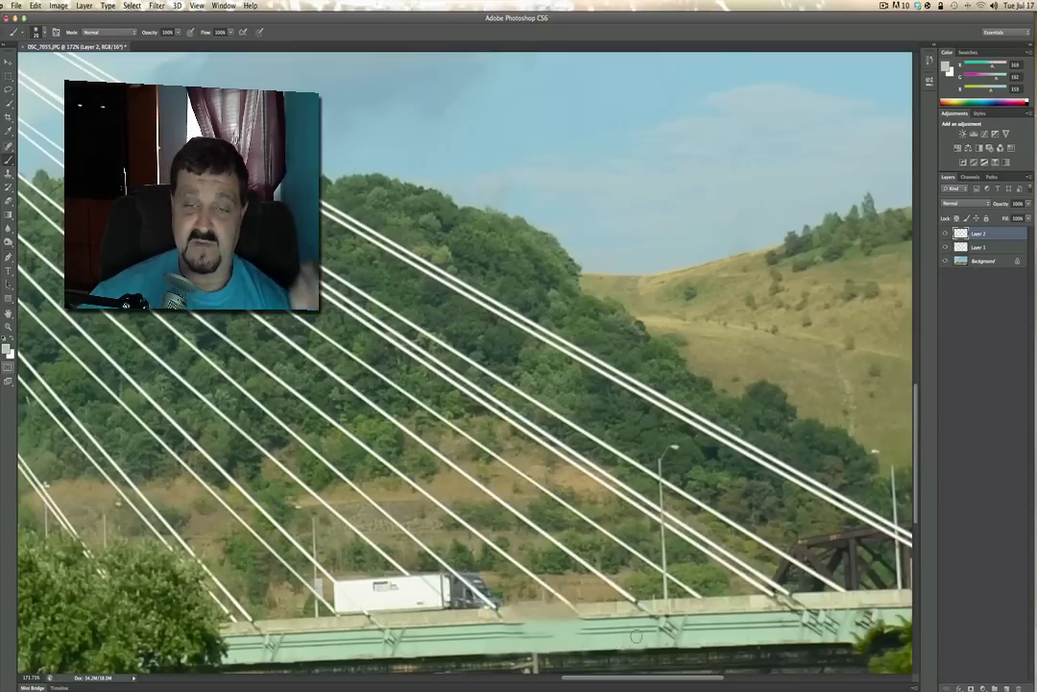
left_click(960, 202)
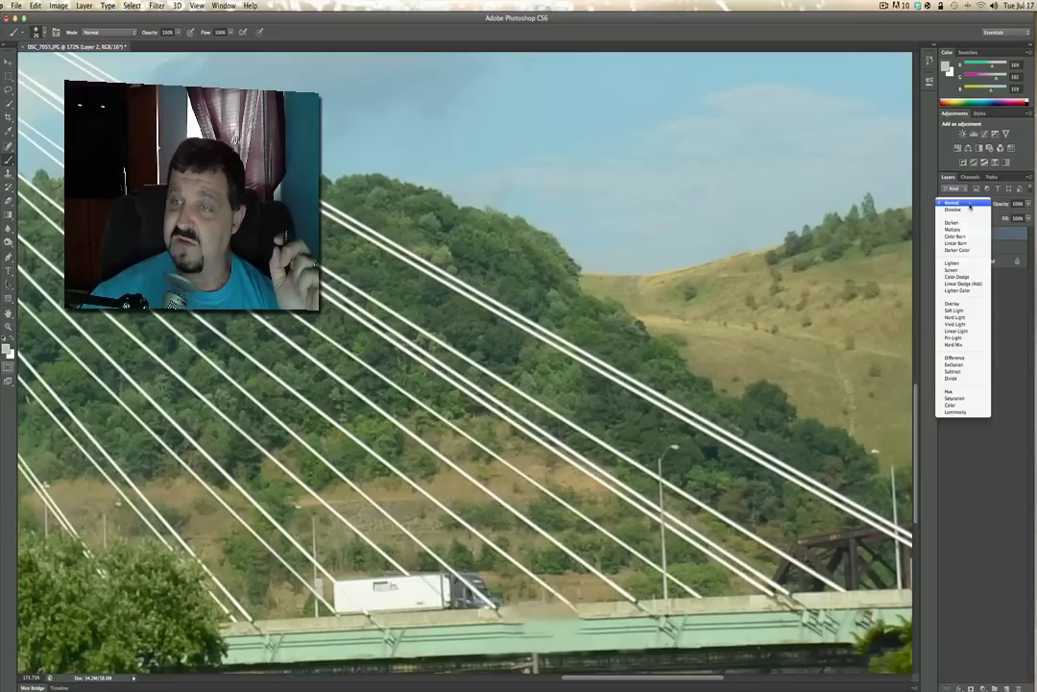
left_click(964, 230)
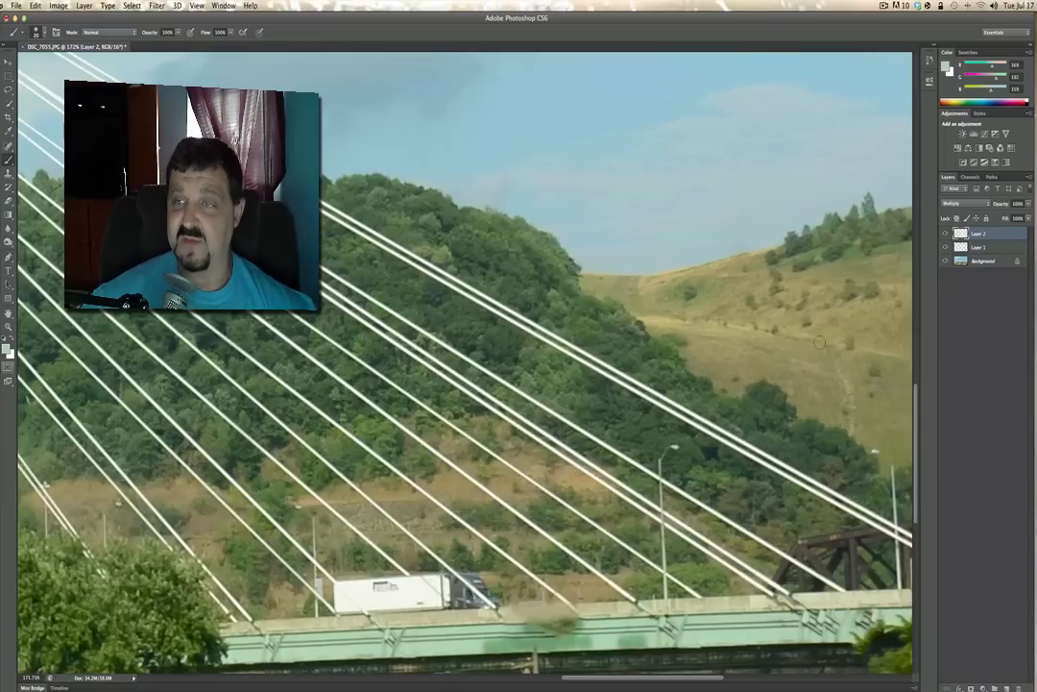
- Set Layer 2's blending mode to Overlay and lower its opacity to about 46%
left_click(972, 203)
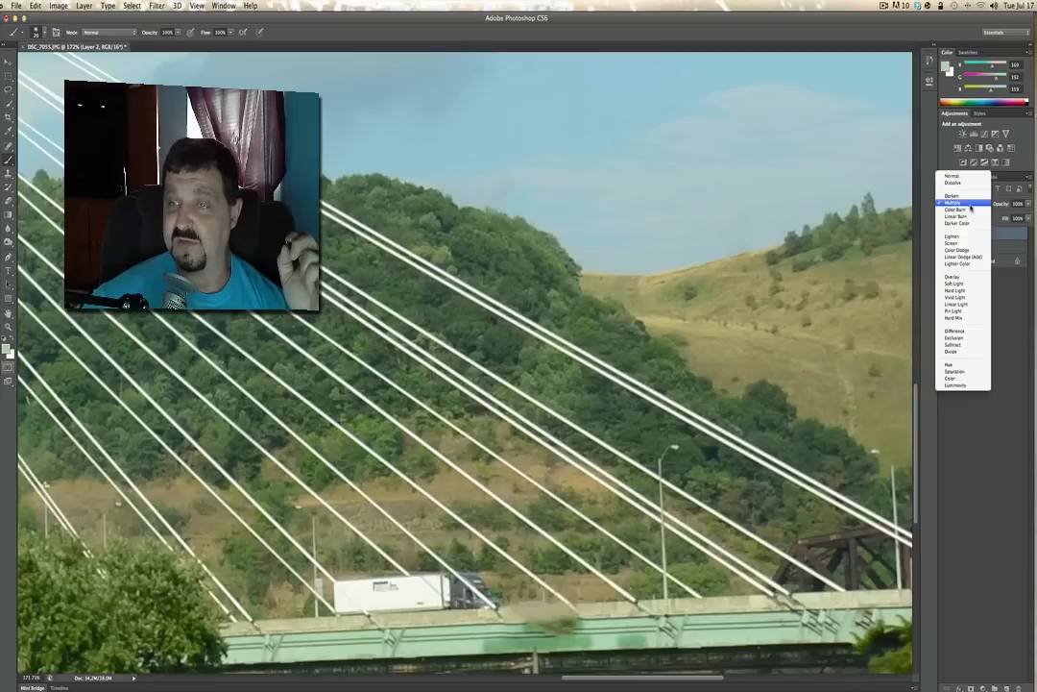
left_click(953, 278)
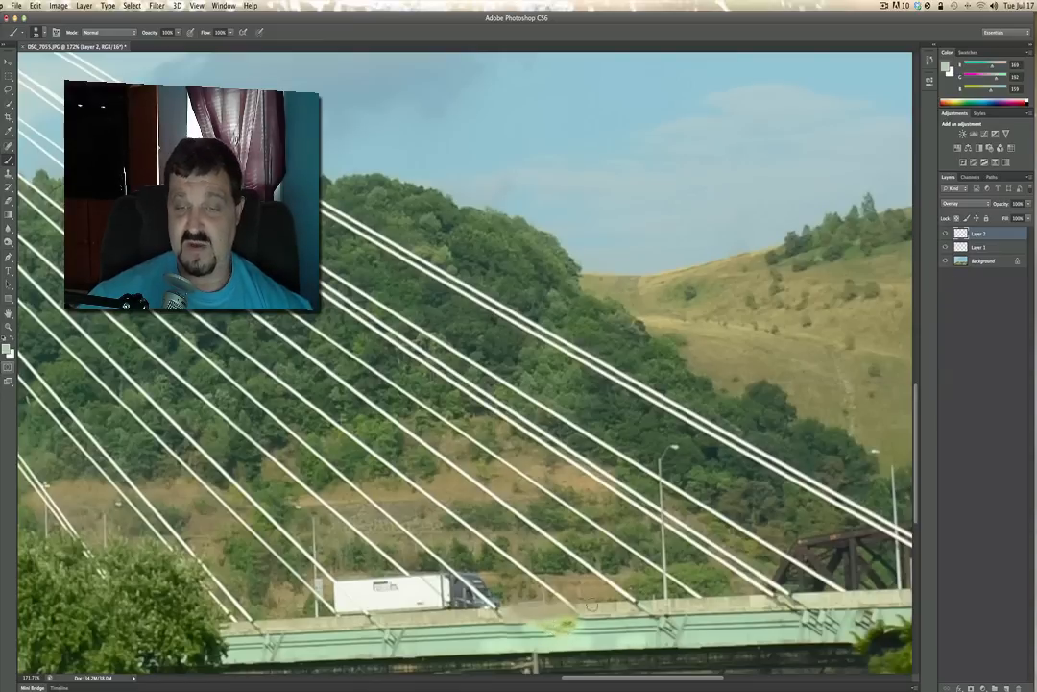
left_click(1001, 207)
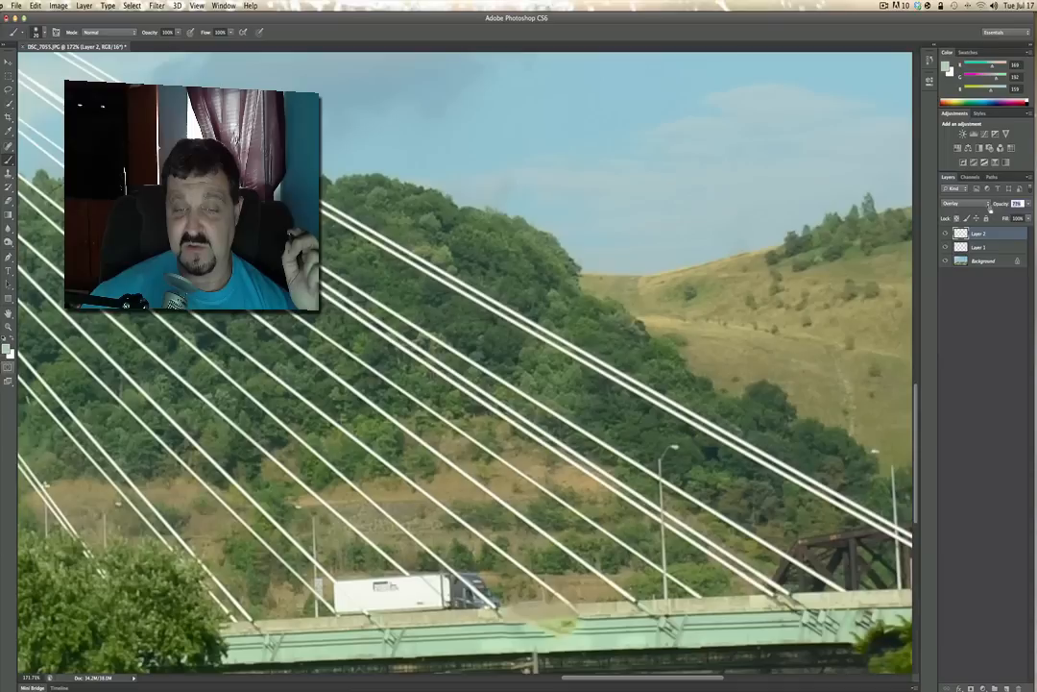
left_click_drag(987, 209, 979, 209)
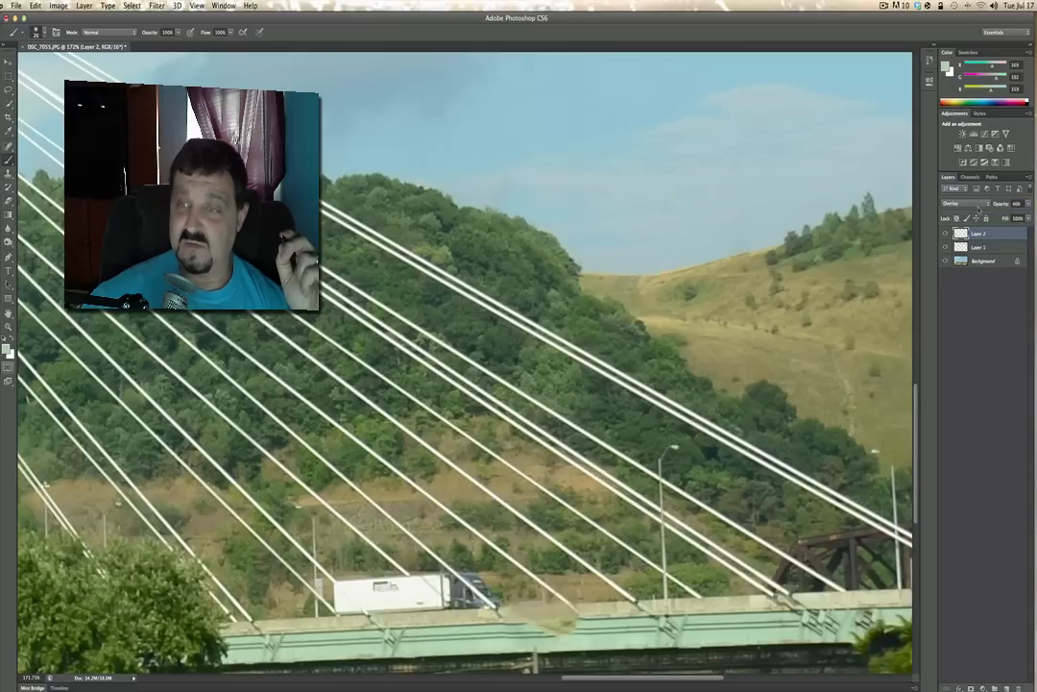
- Select Layer 1, reduce its opacity to about 55%, and fit the whole image in view to check the retouched bridge
left_click(983, 250)
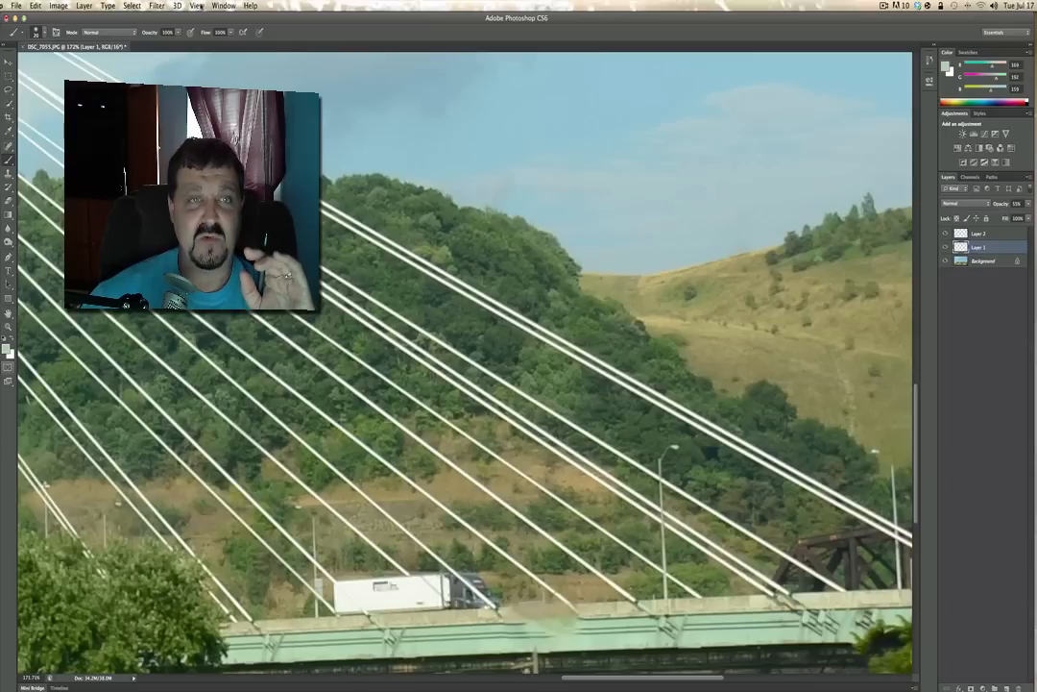
left_click(197, 6)
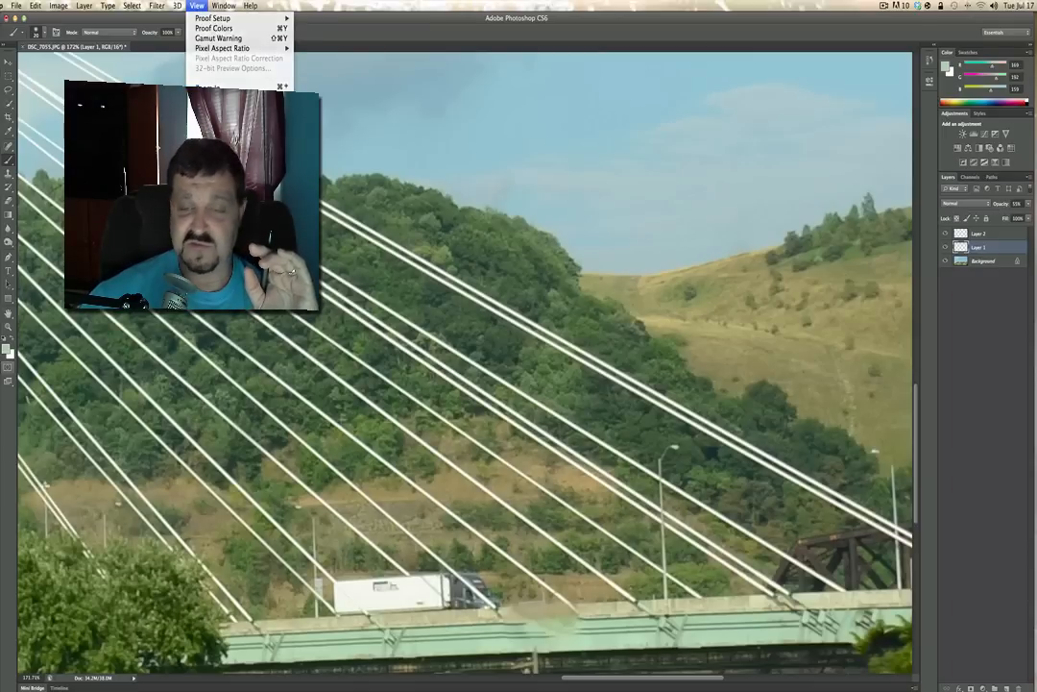
key("super+0")
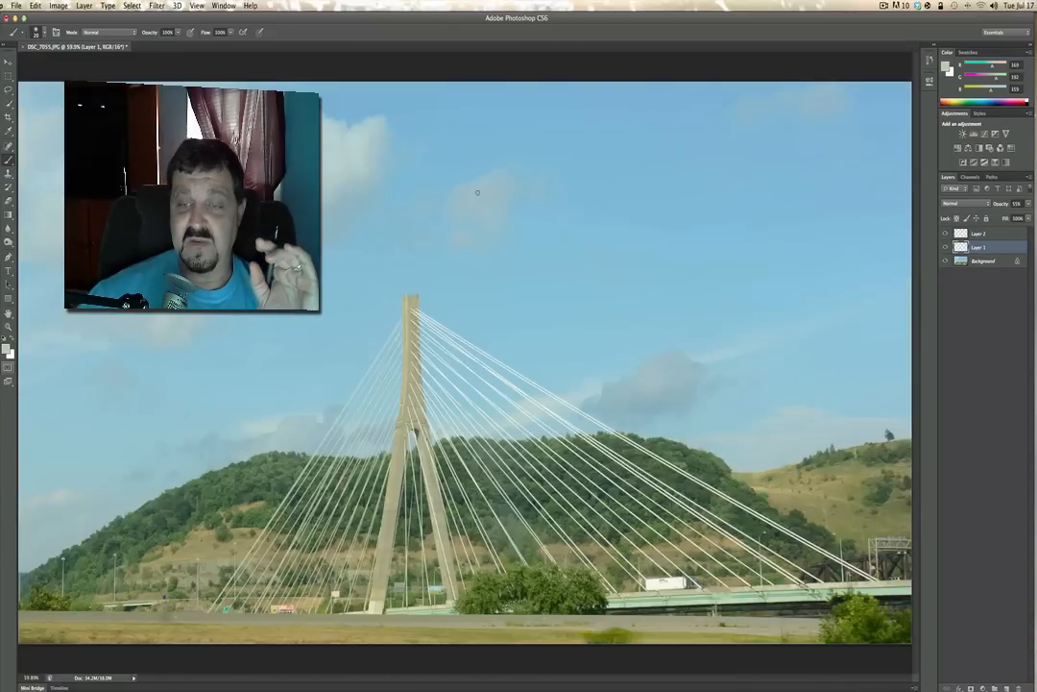